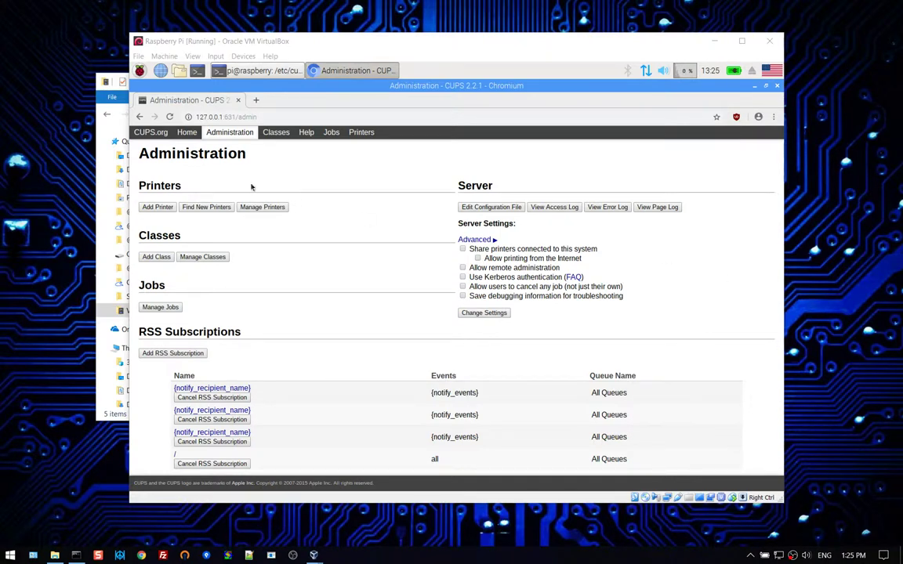
Step: Open Add / Remove Software from the Raspberry Pi preferences and search the packages for "cups-pdf"
{"action": "left_click", "coordinate": [141, 72]}
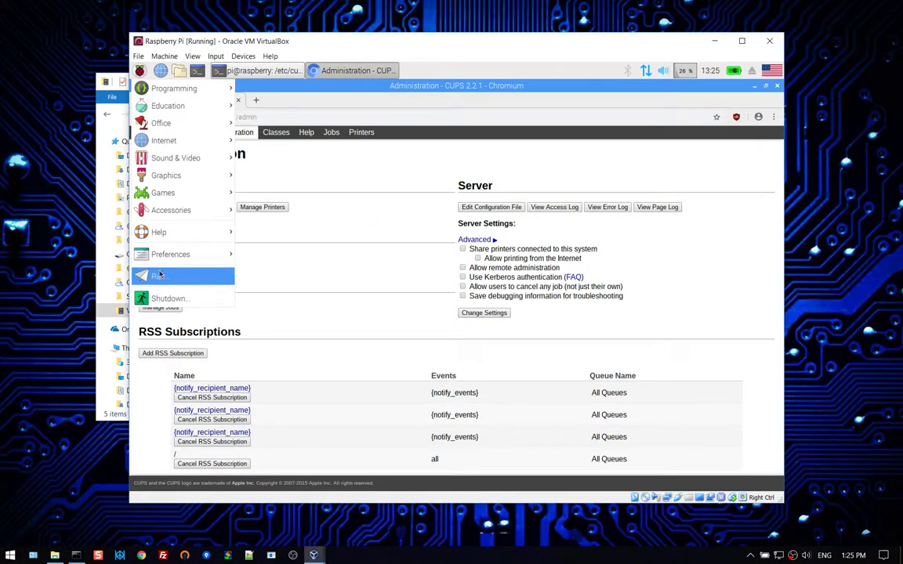
{"action": "mouse_move", "coordinate": [169, 256]}
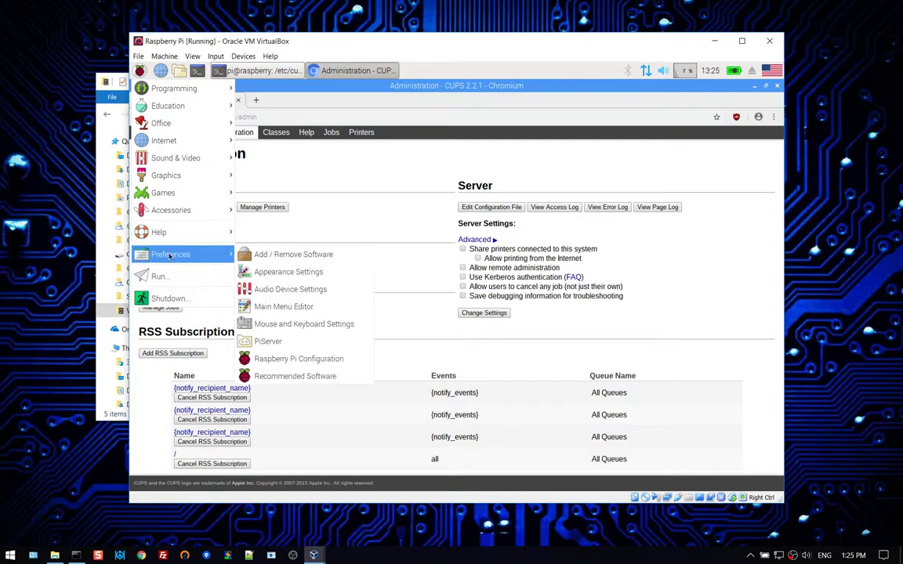
{"action": "left_click", "coordinate": [290, 255]}
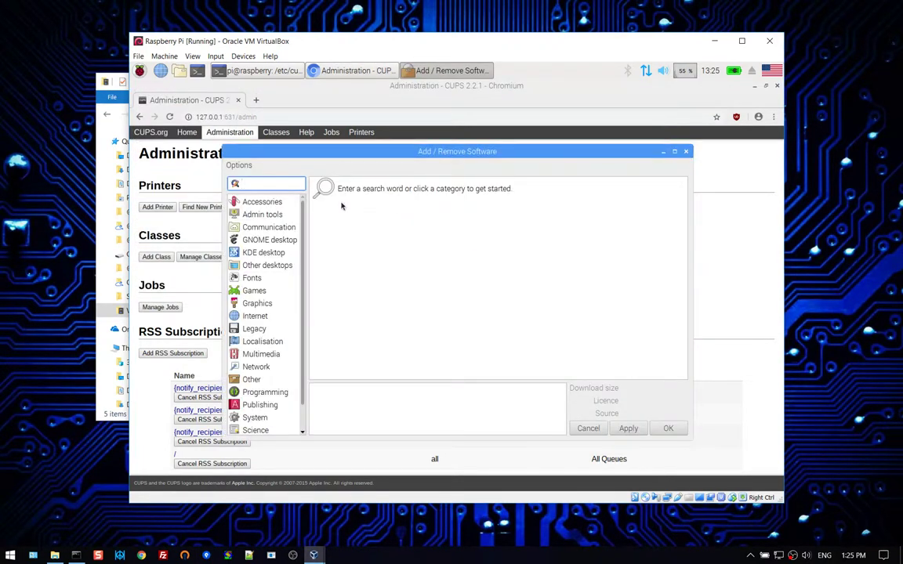
{"action": "type", "text": "cups-pdf"}
{"action": "key", "text": "Return"}
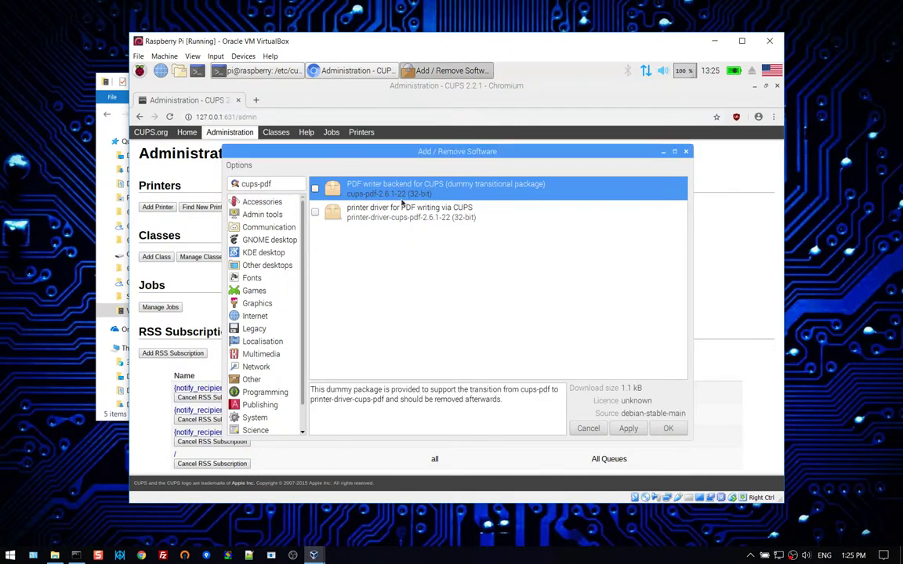
Step: Install the package "PDF writer backend for CUPS" (cups-pdf-2.6.1-22), authenticating with the account password
{"action": "left_click", "coordinate": [315, 189]}
{"action": "left_click", "coordinate": [665, 430]}
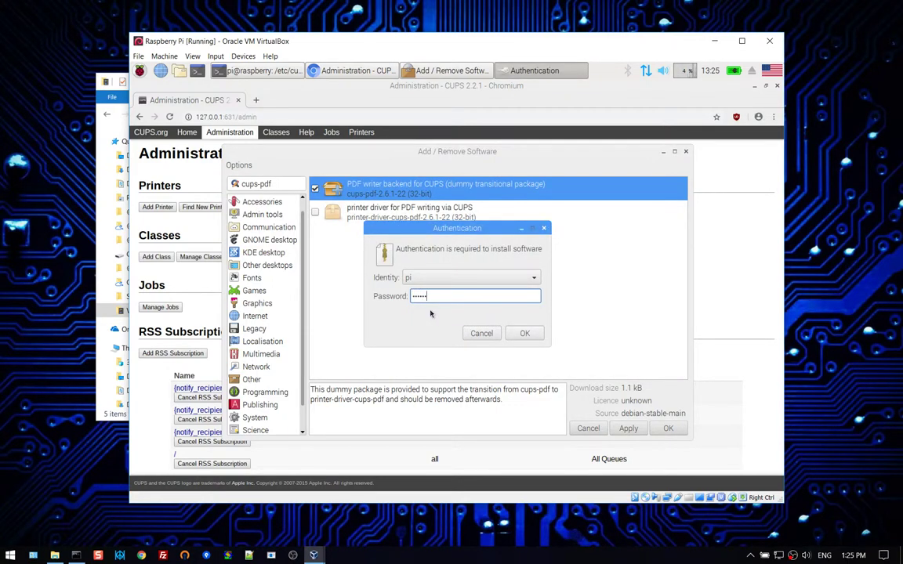
{"action": "key", "text": "Return"}
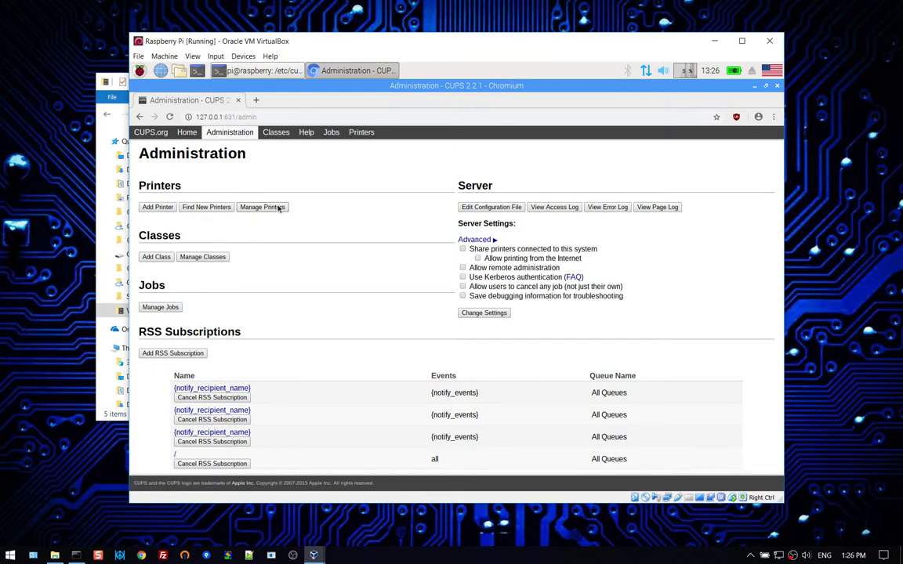
Step: Show the printers managed by CUPS and check the PDF queue
{"action": "left_click", "coordinate": [278, 208]}
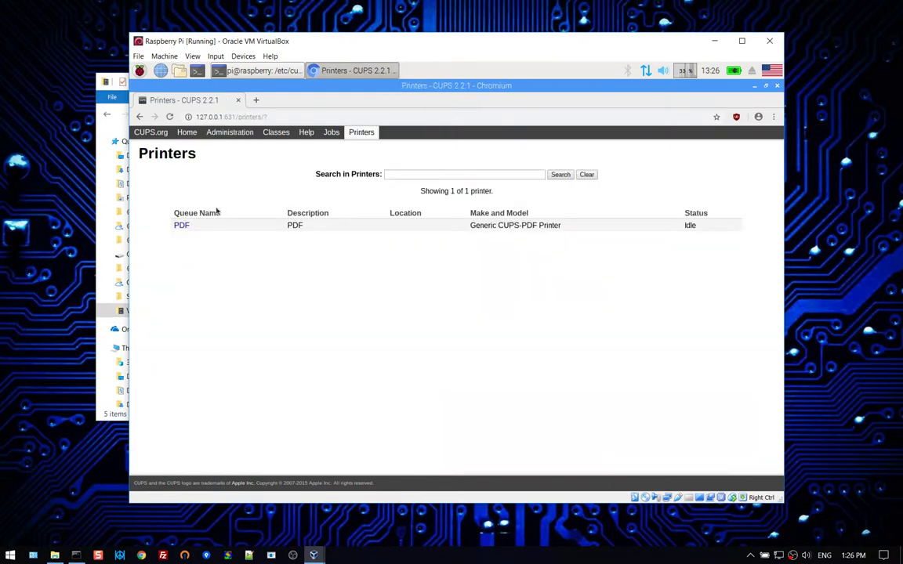
{"action": "left_click", "coordinate": [179, 227]}
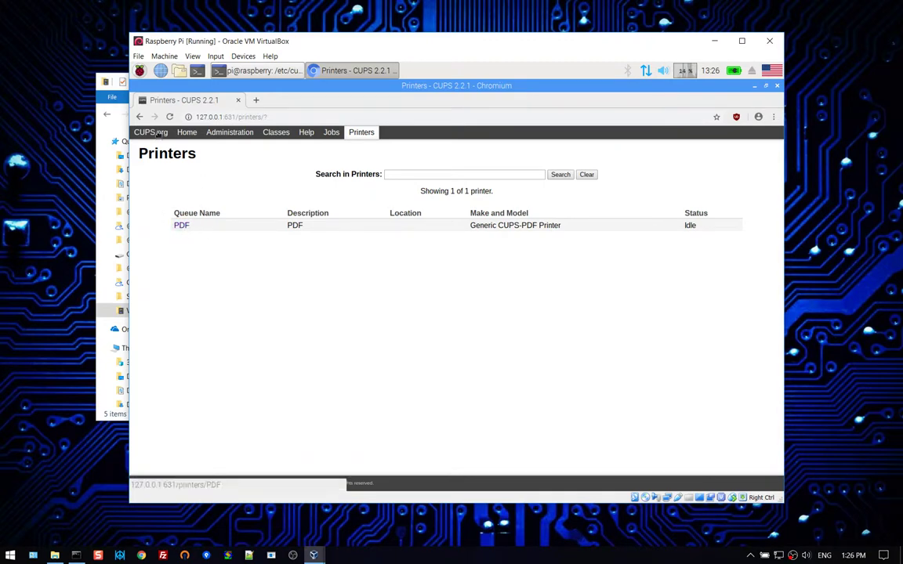
Step: Open the Text Editor and write "Test" and "Page" on two separate lines of a new document
{"action": "left_click", "coordinate": [140, 70]}
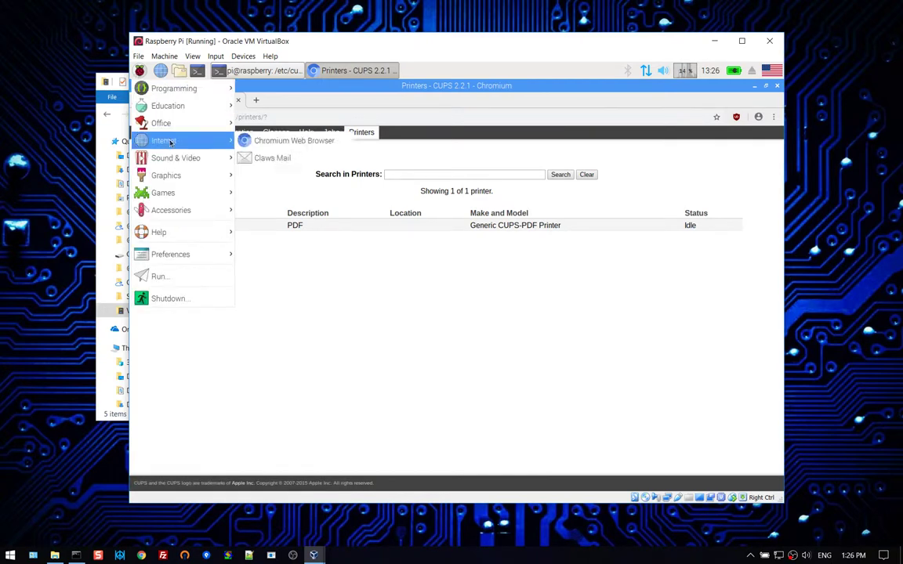
{"action": "mouse_move", "coordinate": [188, 210]}
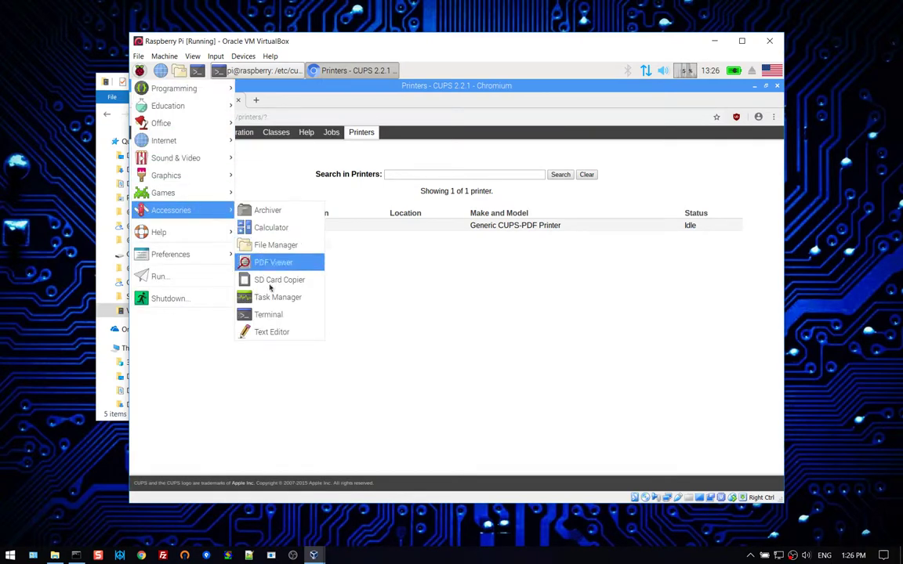
{"action": "left_click", "coordinate": [274, 332]}
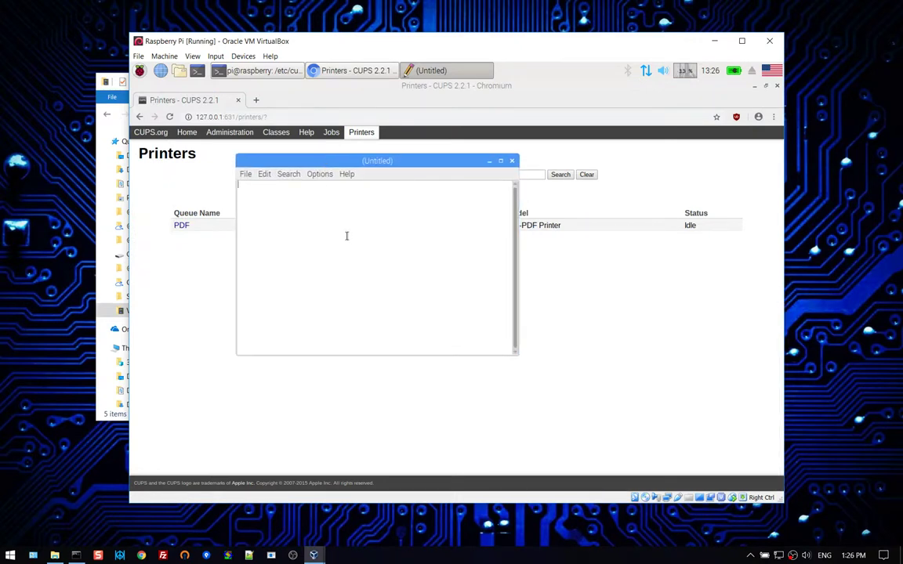
{"action": "type", "text": "Test"}
{"action": "type", "text": " Page"}
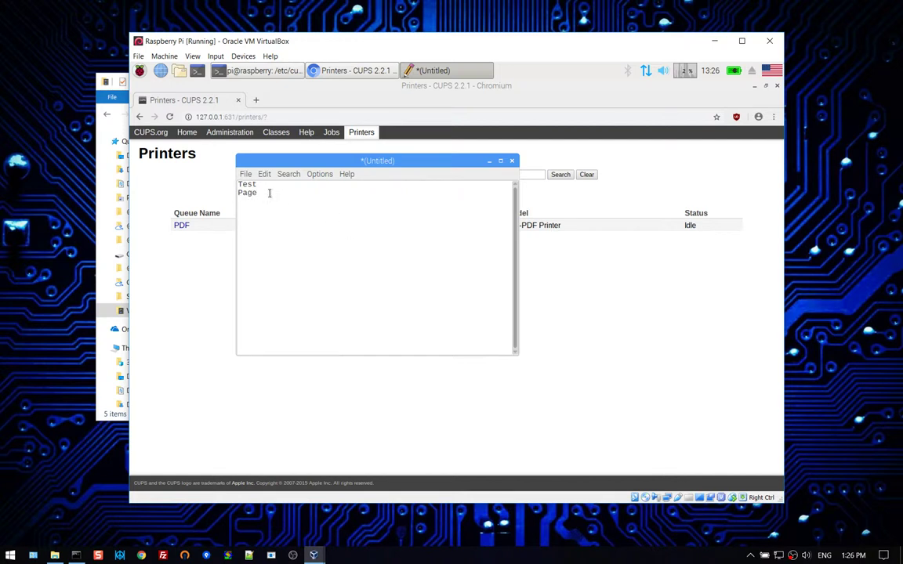
Step: Print all pages of the test document to the PDF printer, then close the document without saving it
{"action": "left_click", "coordinate": [245, 174]}
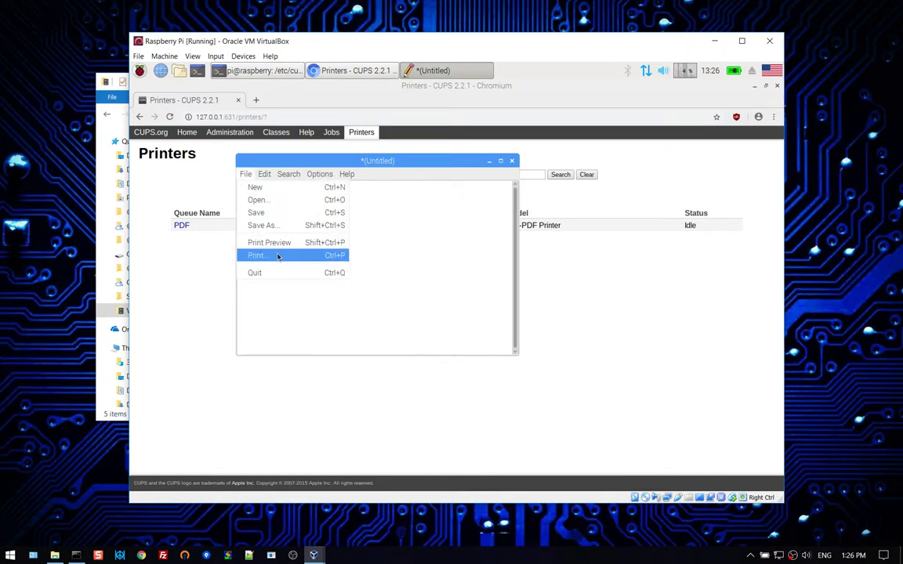
{"action": "left_click", "coordinate": [274, 255]}
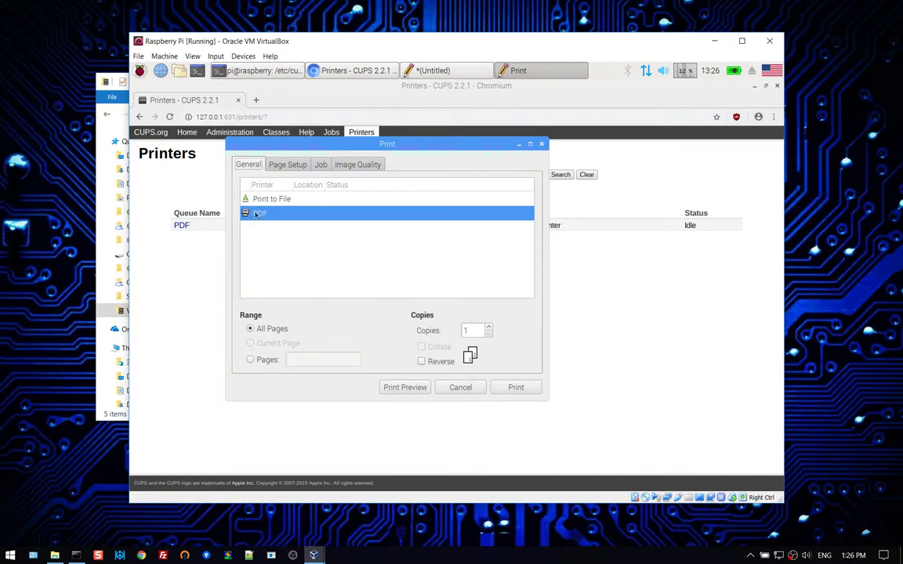
{"action": "left_click", "coordinate": [518, 387]}
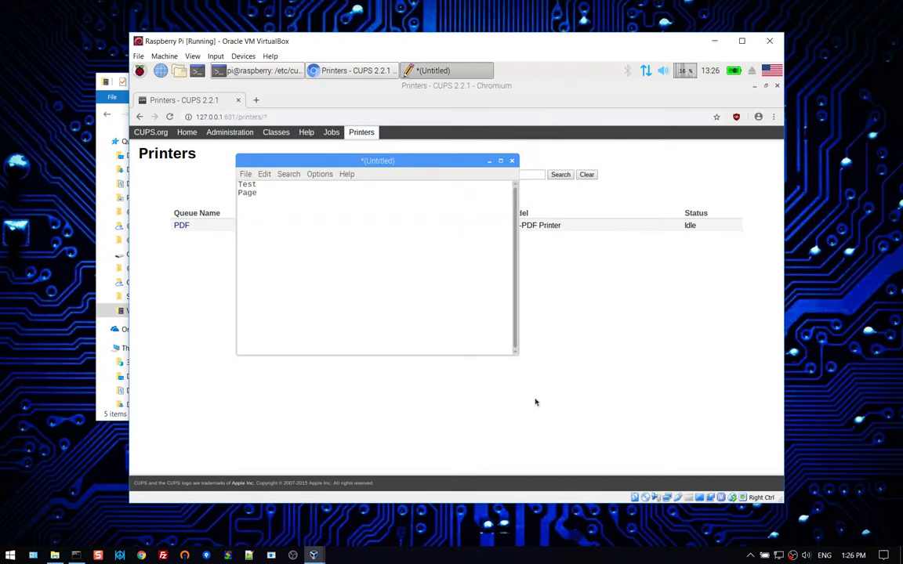
{"action": "left_click", "coordinate": [513, 162]}
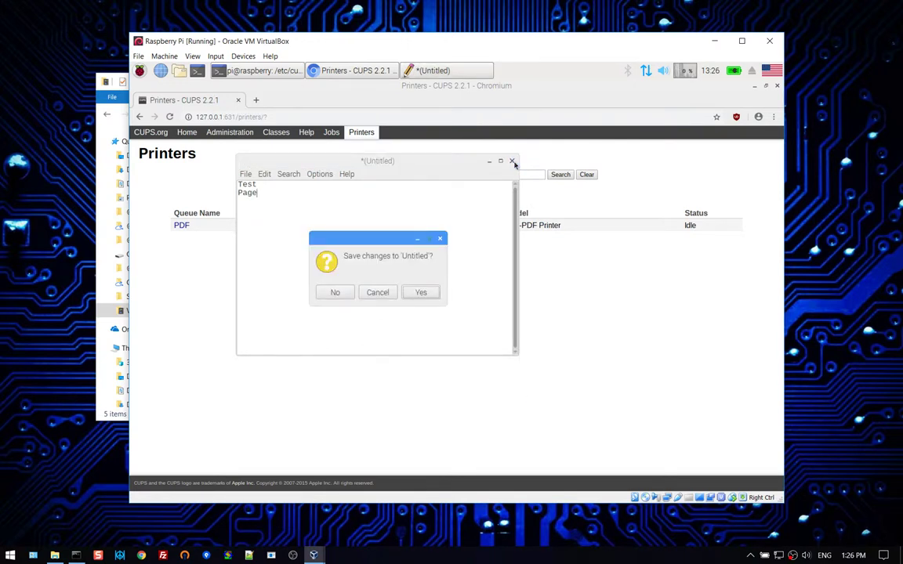
{"action": "left_click", "coordinate": [335, 292]}
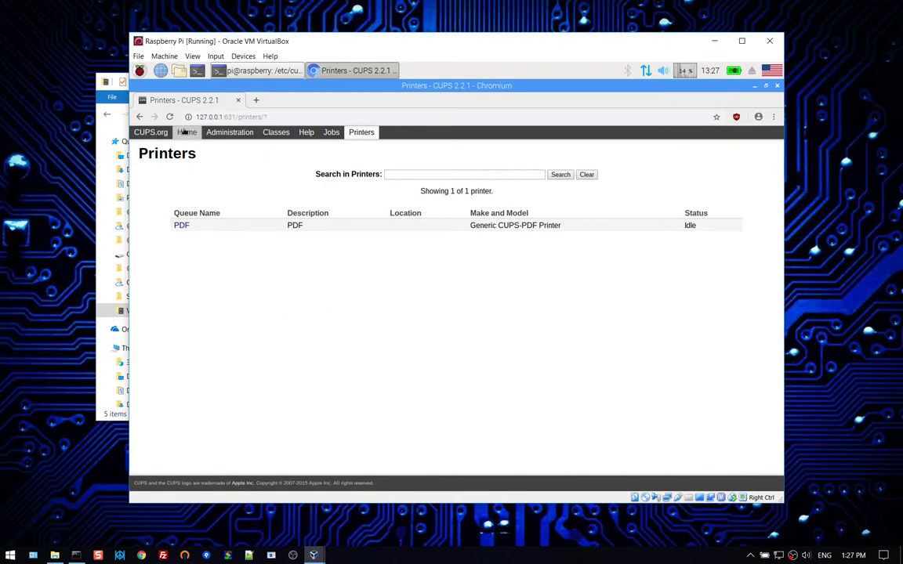
Step: Open the file manager and go to the PDF folder inside the home folder
{"action": "left_click", "coordinate": [179, 71]}
{"action": "left_click_drag", "start_coordinate": [432, 176], "coordinate": [298, 108]}
{"action": "scroll", "coordinate": [310, 202], "scroll_direction": "up", "scroll_amount": 2}
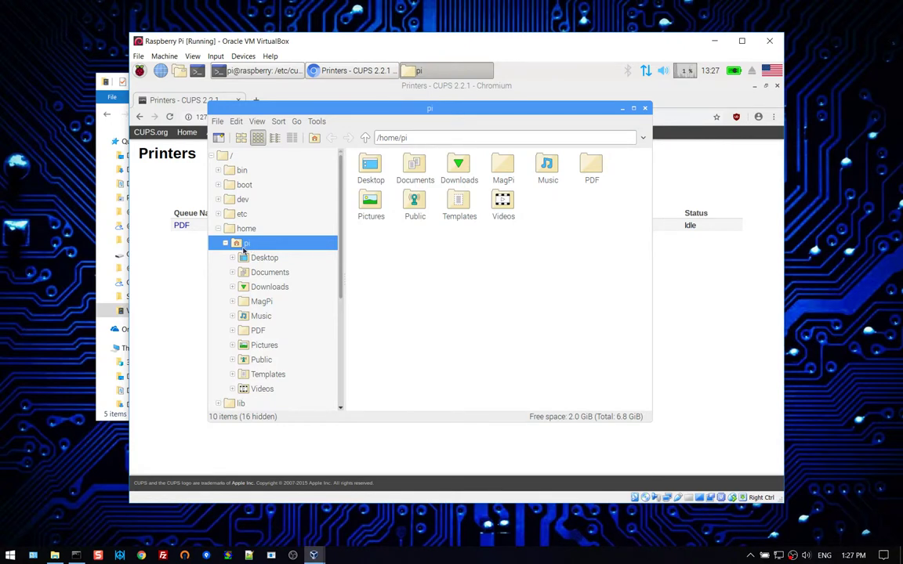
{"action": "left_click", "coordinate": [592, 185]}
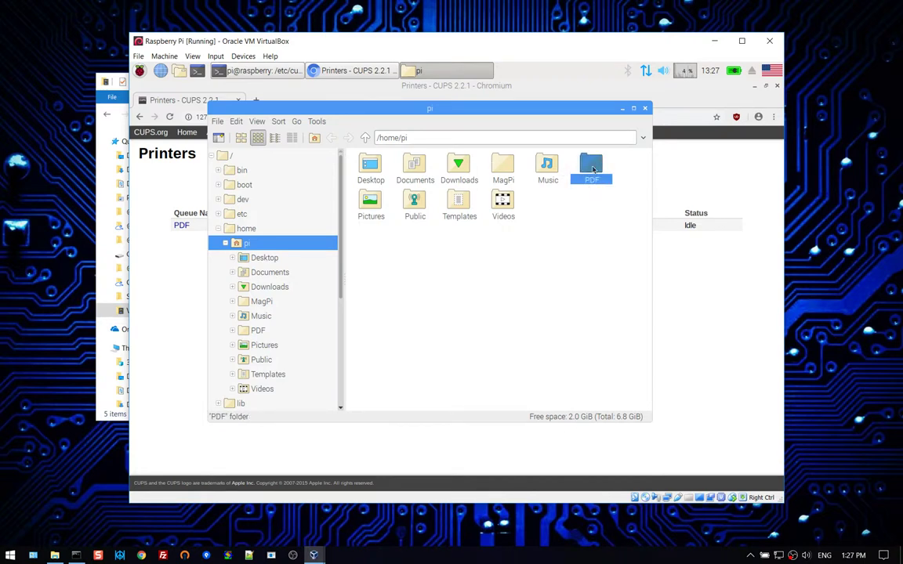
{"action": "double_click", "coordinate": [593, 168]}
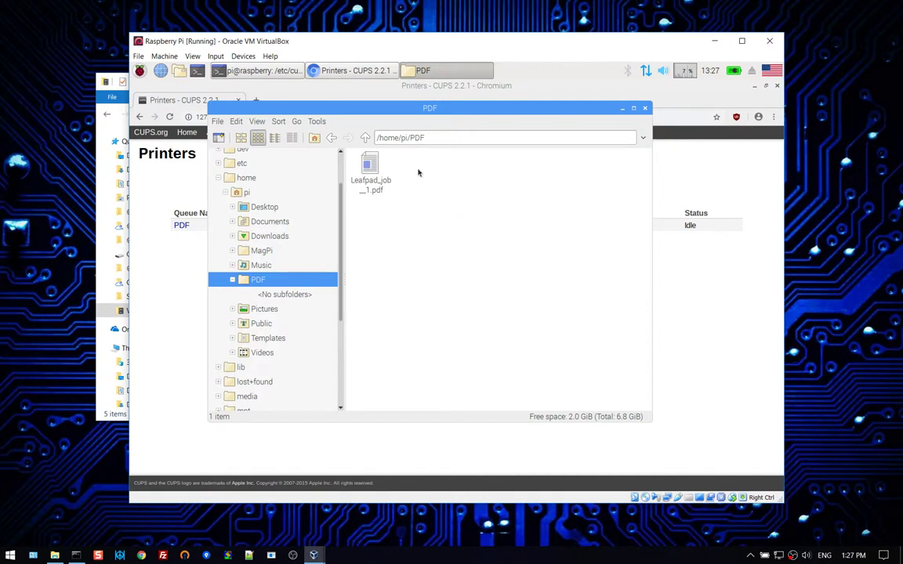
Step: View the printed file Leafpad_job__1.pdf, then close the PDF viewer and the file manager
{"action": "left_click", "coordinate": [374, 164]}
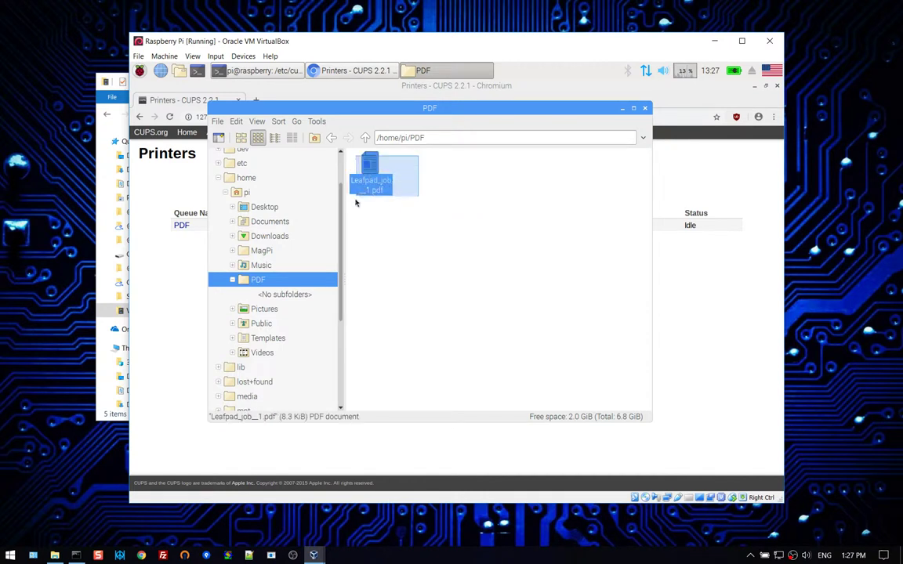
{"action": "left_click", "coordinate": [400, 219]}
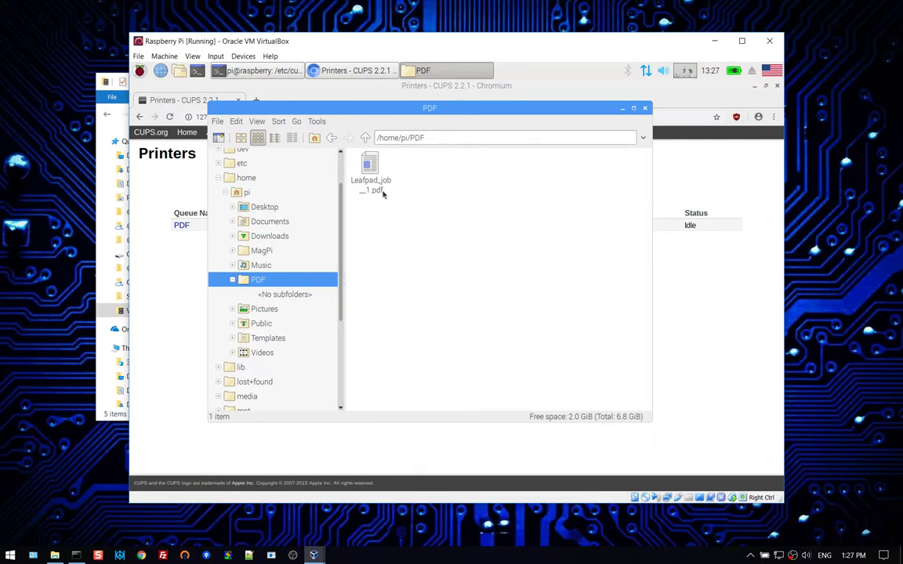
{"action": "left_click", "coordinate": [371, 166]}
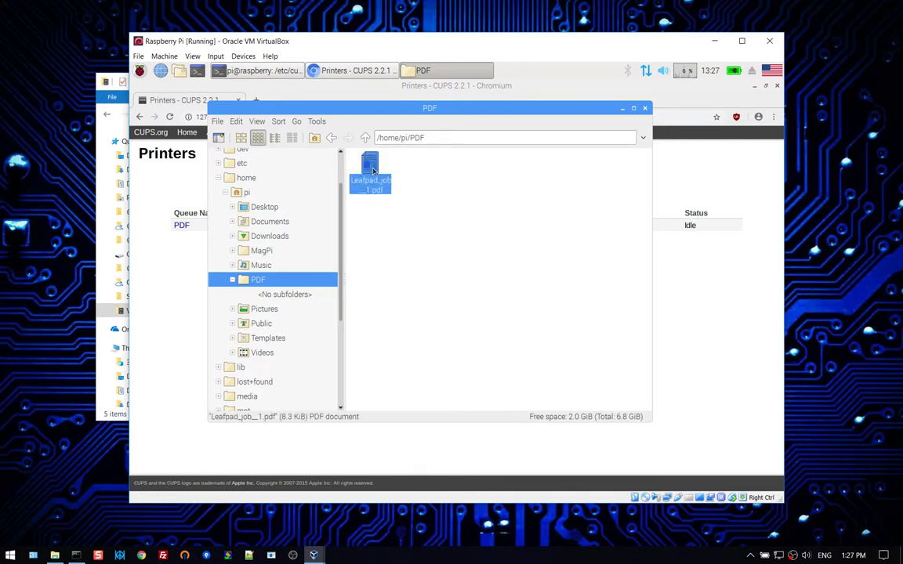
{"action": "double_click", "coordinate": [373, 168]}
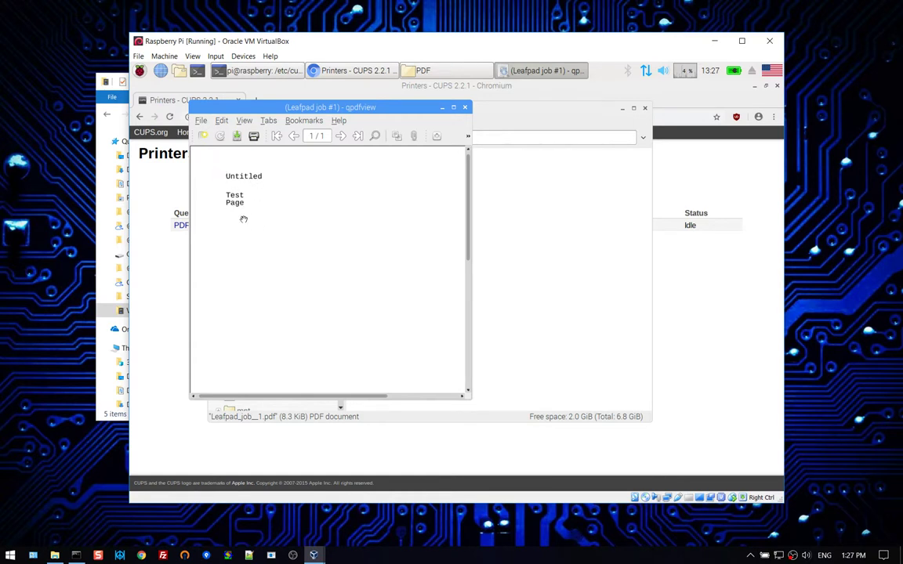
{"action": "left_click", "coordinate": [466, 108]}
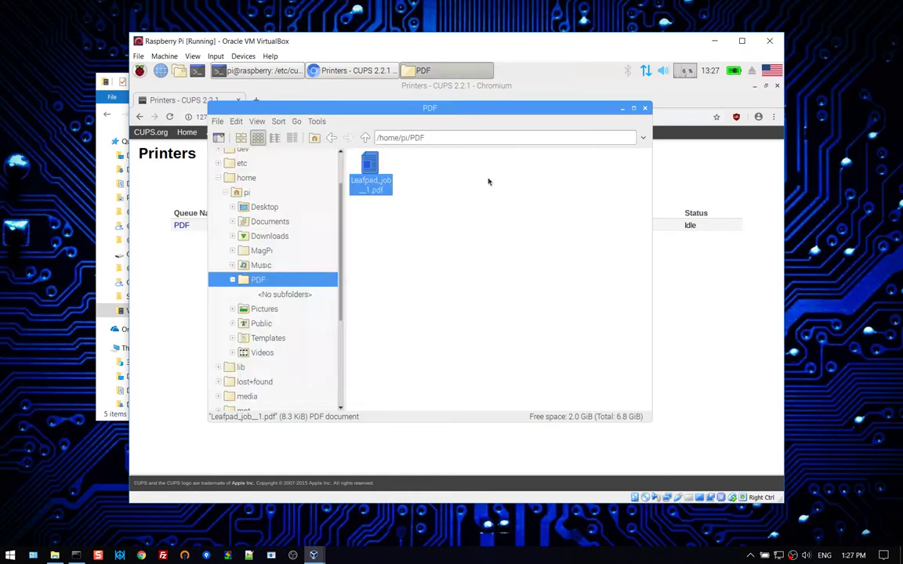
{"action": "left_click", "coordinate": [494, 205]}
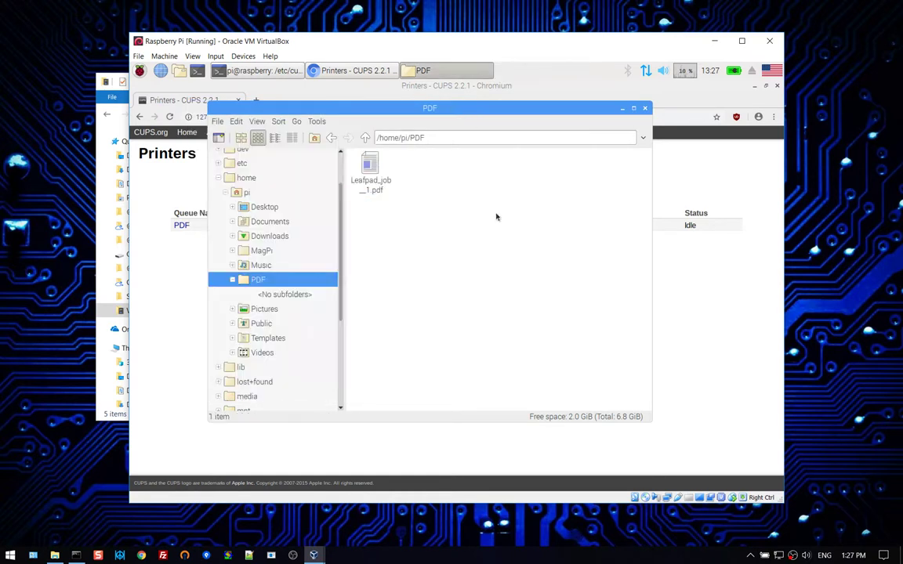
{"action": "left_click", "coordinate": [646, 109]}
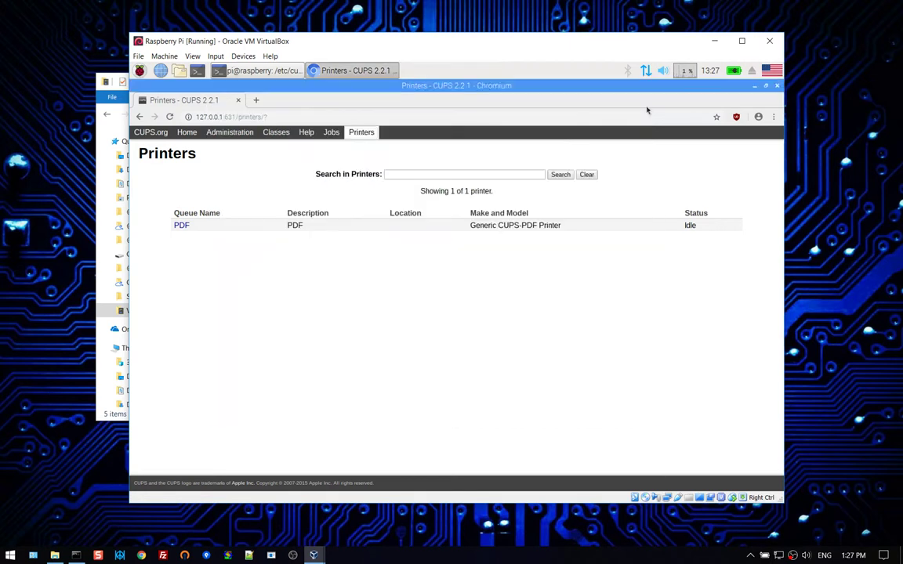
Step: Open the PDF printer's queue page in CUPS
{"action": "left_click", "coordinate": [180, 227]}
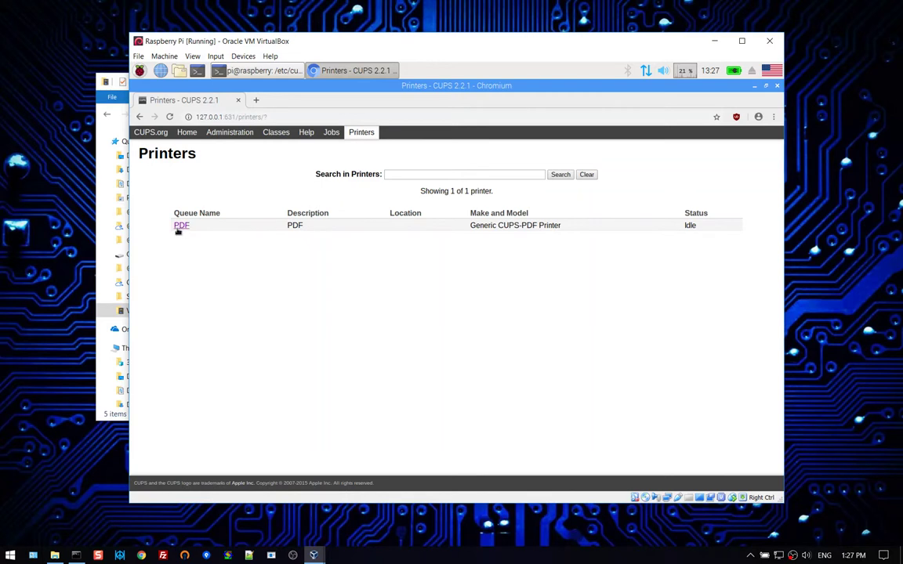